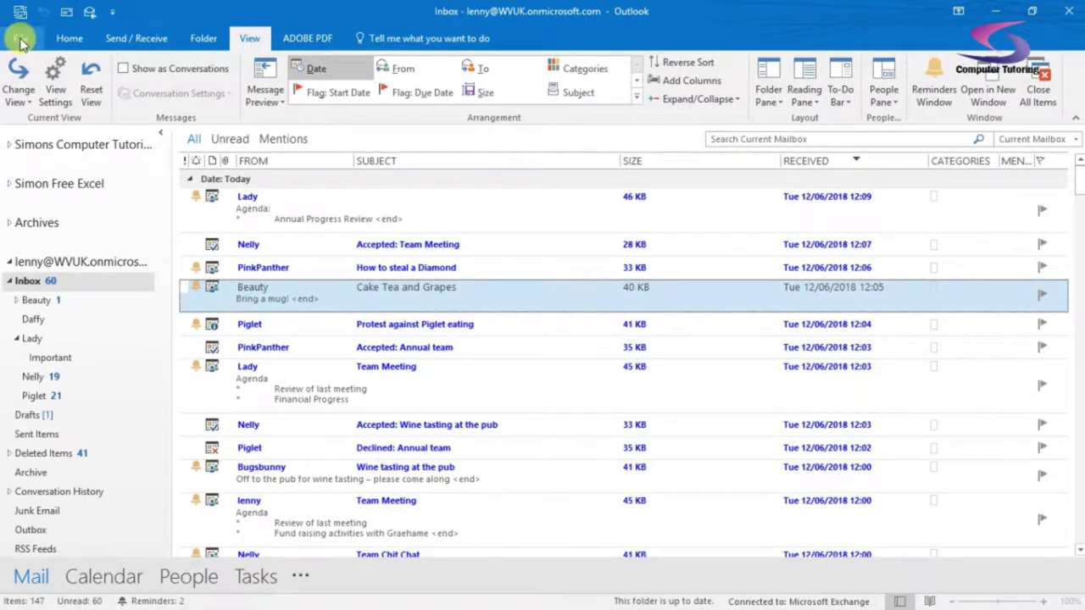
Open the Automatic Replies (Out of Office) dialog from the account Info page
click(47, 66)
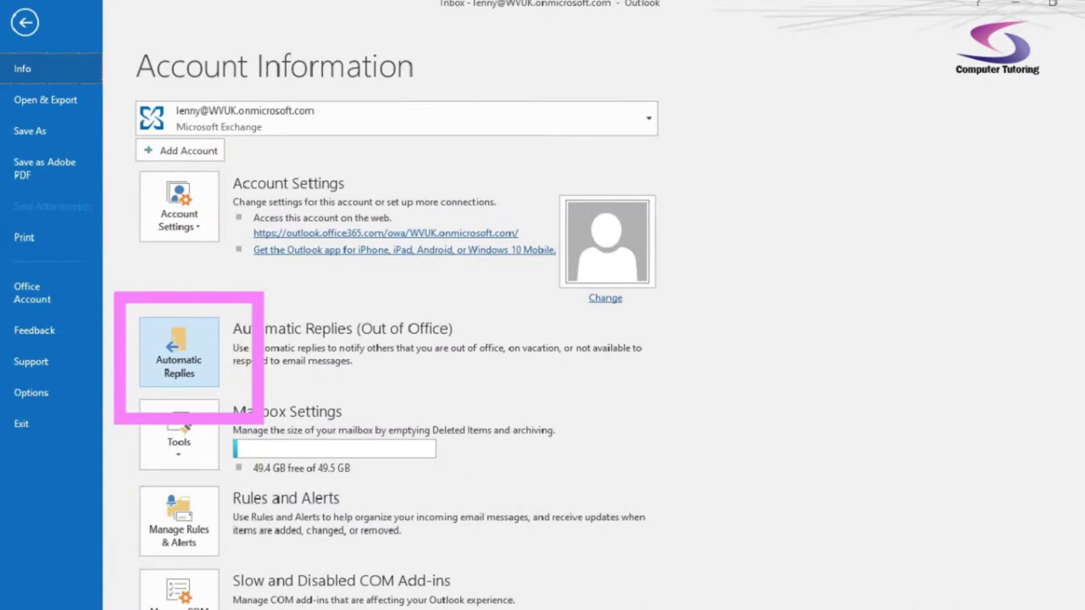
click(182, 375)
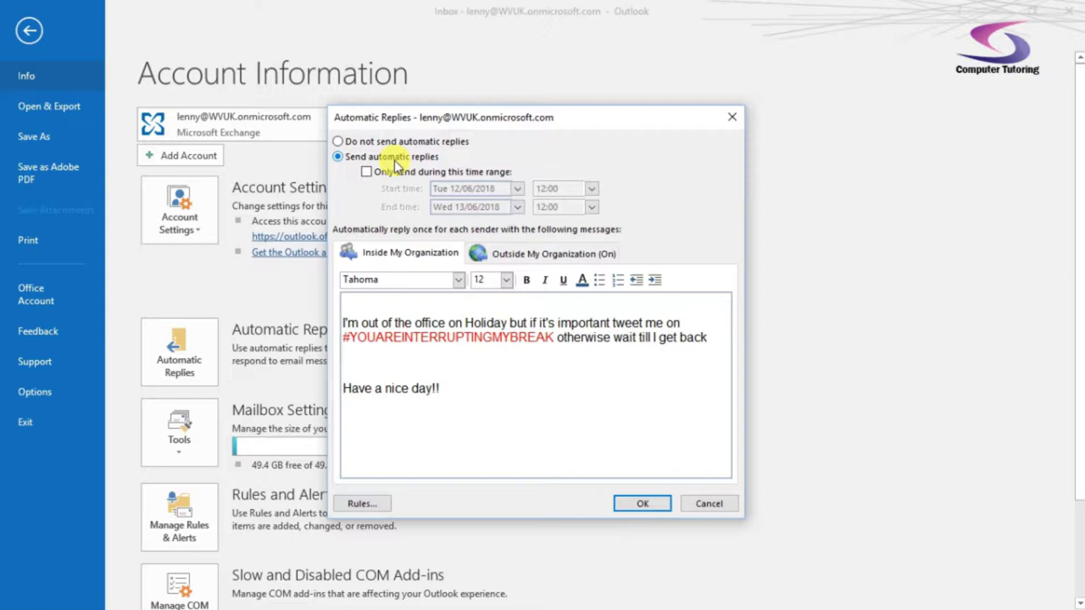
Limit replies to a time range starting Wed 13/06/2018 at 09:00
click(366, 172)
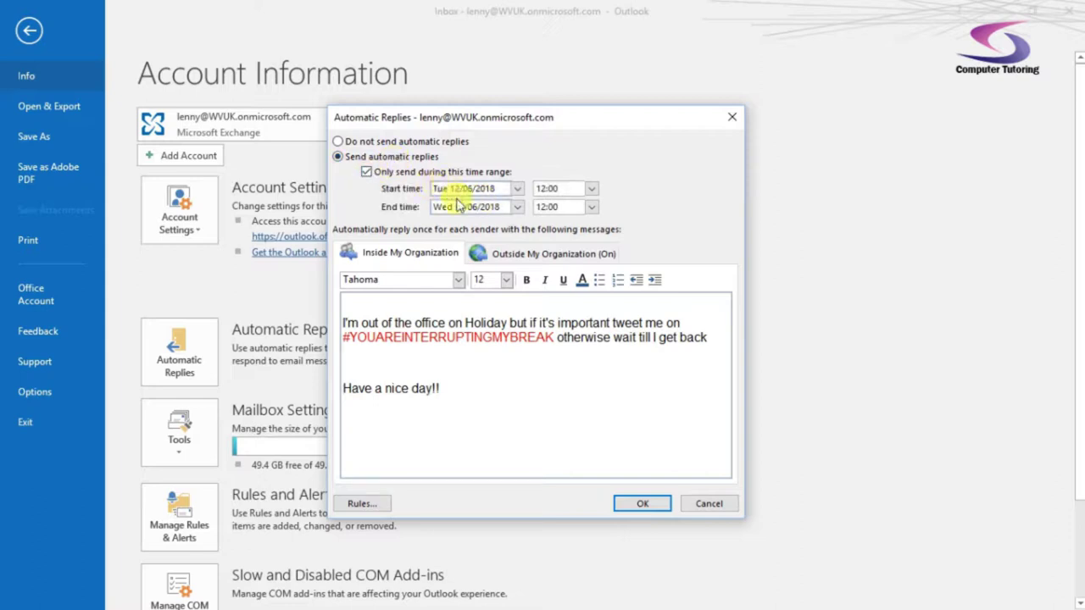
click(517, 190)
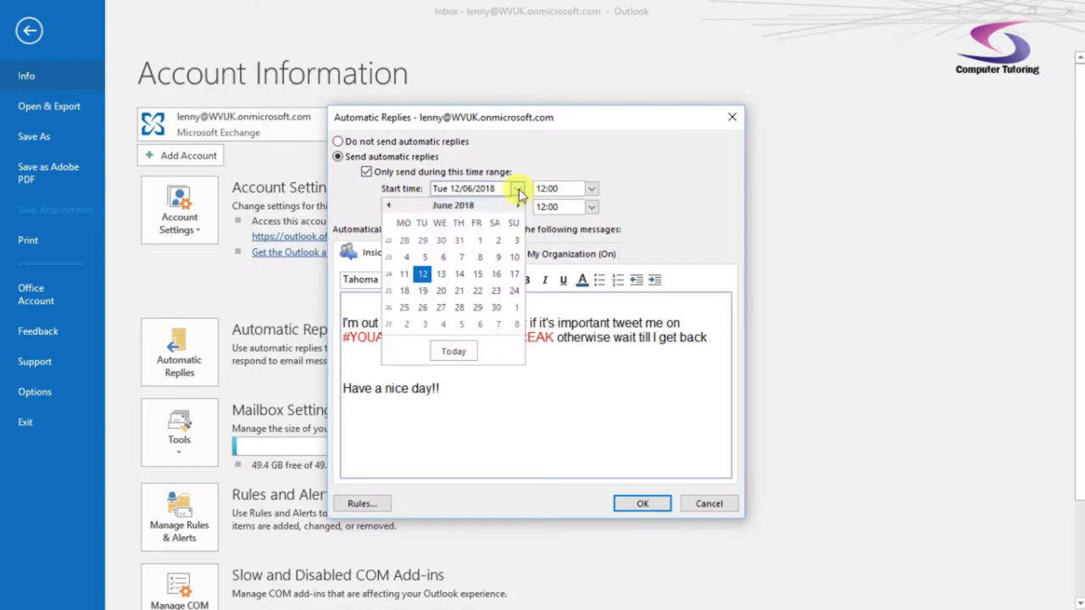
click(421, 272)
click(592, 189)
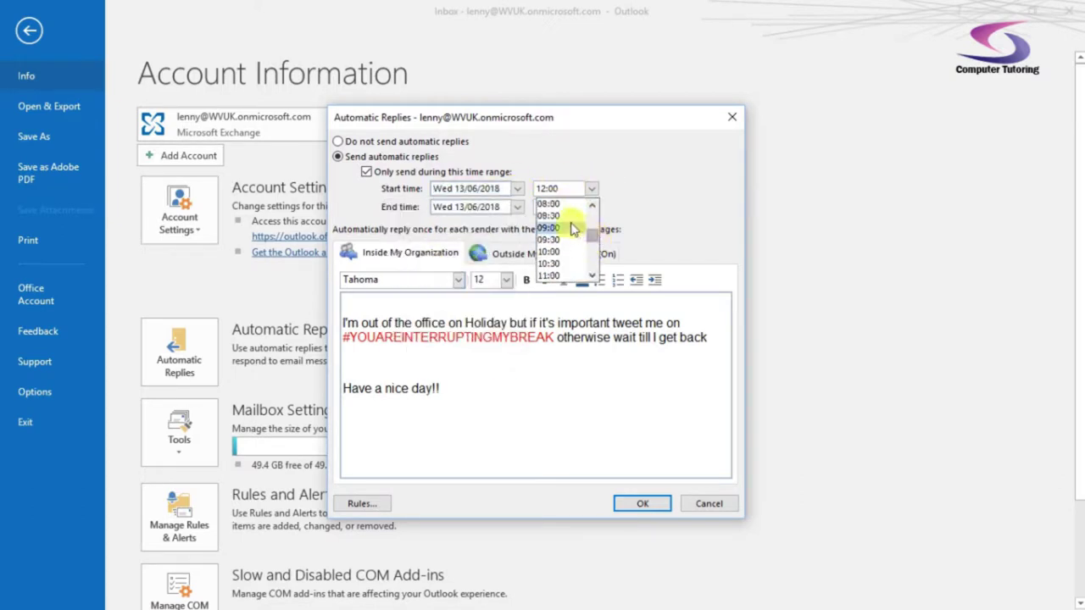
click(548, 216)
click(590, 189)
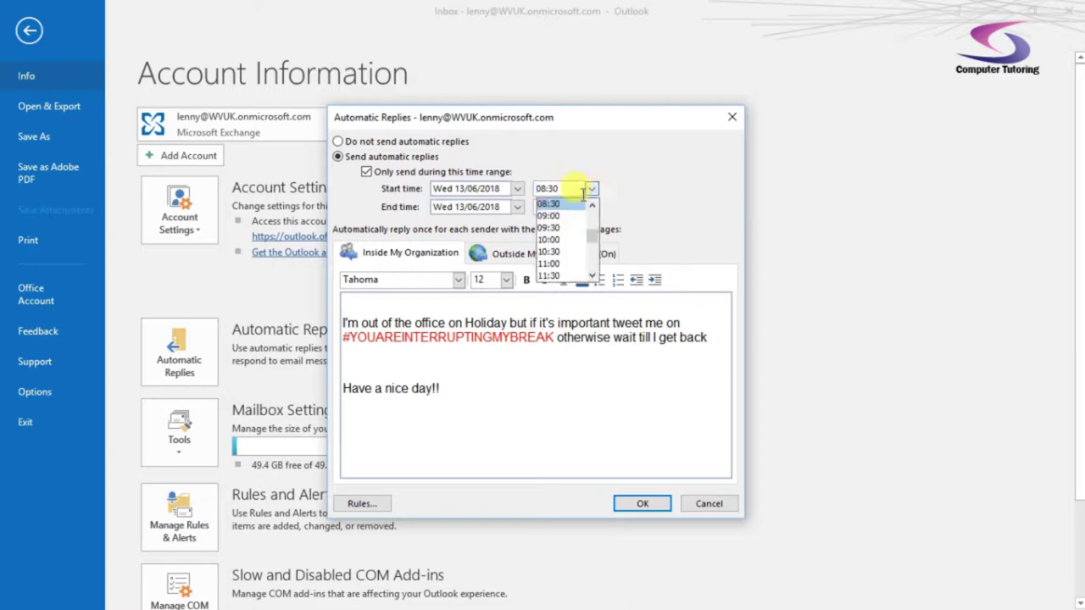
click(548, 227)
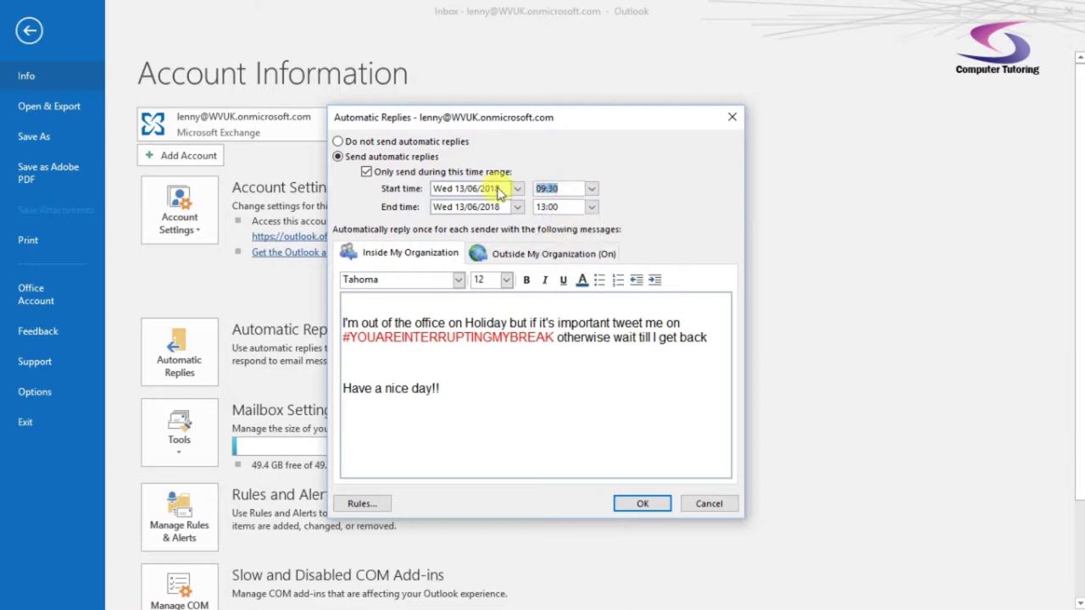
text(09)
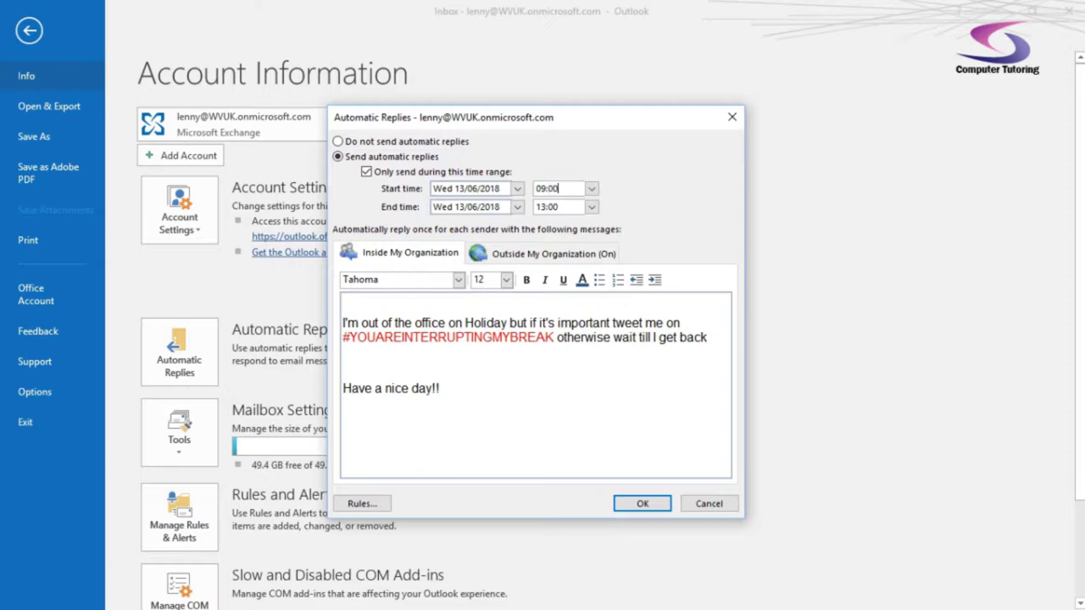
Set the time range to end on Thu 21/06/2018 at 09:00
click(517, 207)
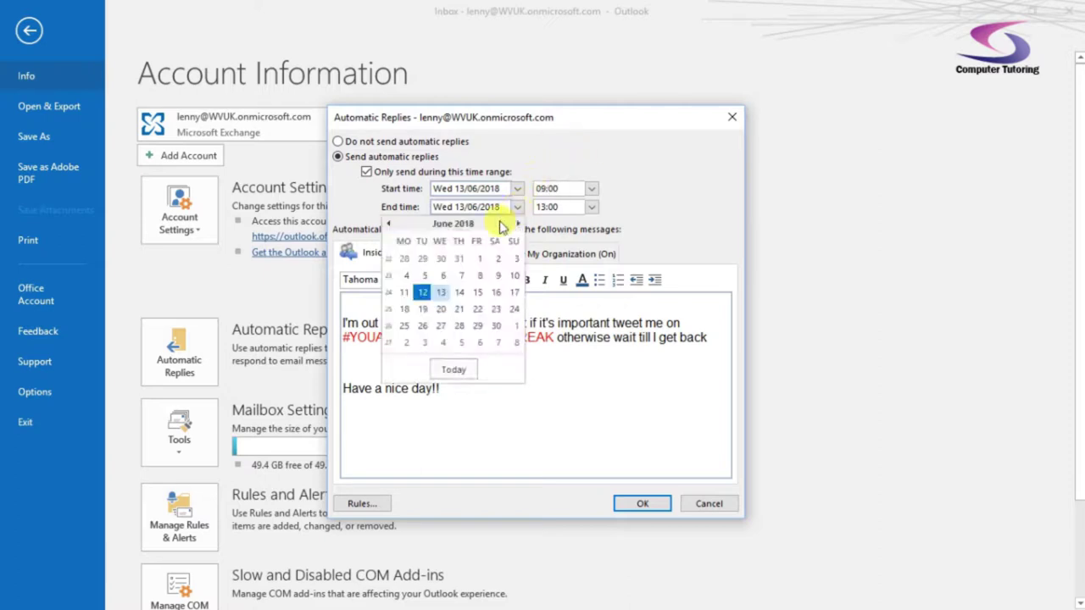
click(441, 309)
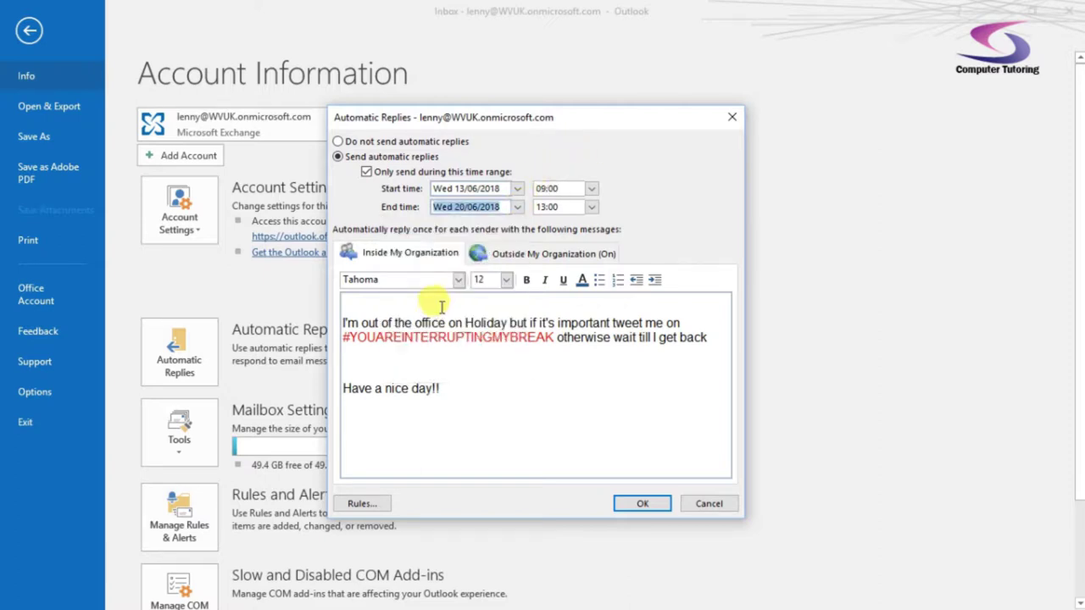
click(592, 209)
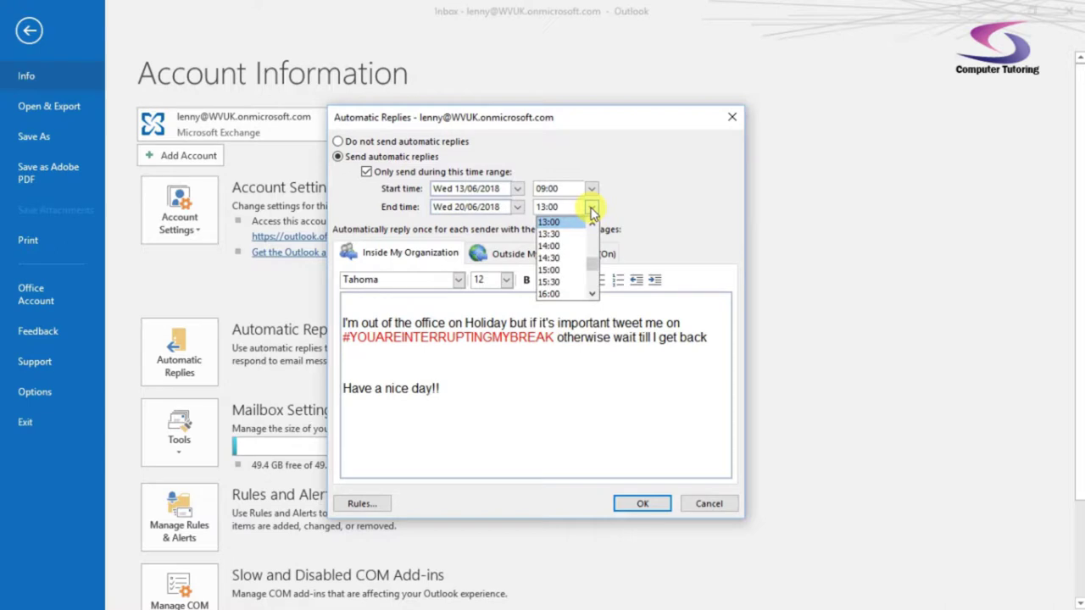
click(516, 207)
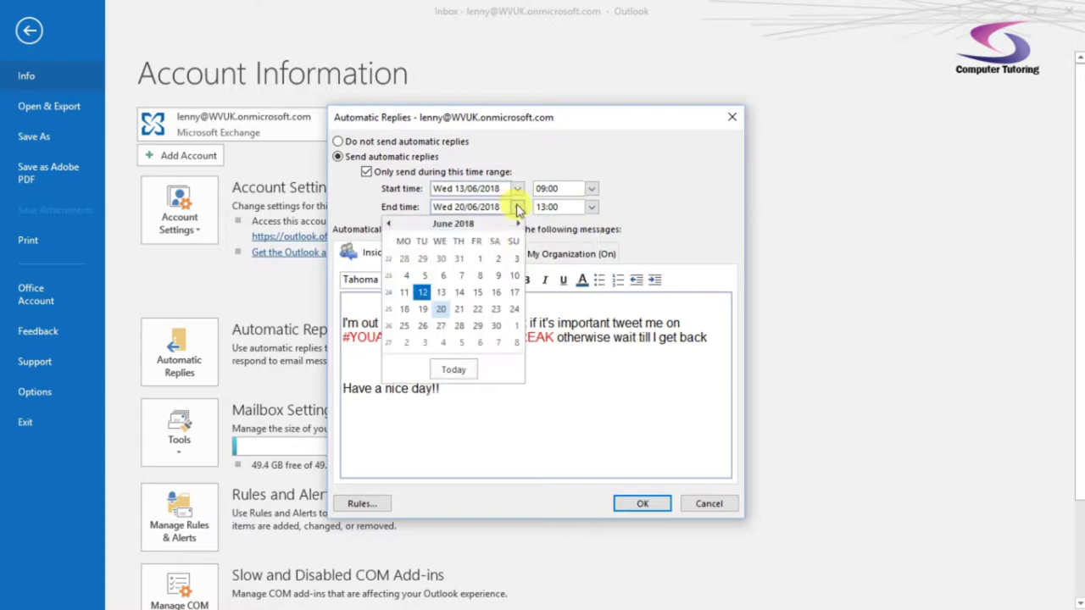
click(459, 309)
click(591, 207)
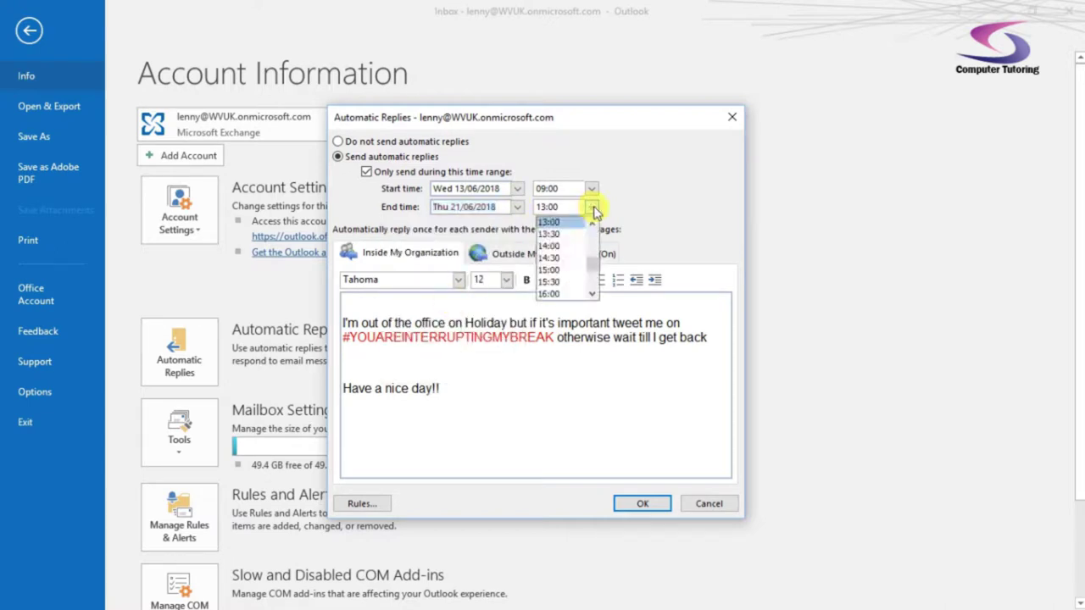
scroll(589, 254, up, 3)
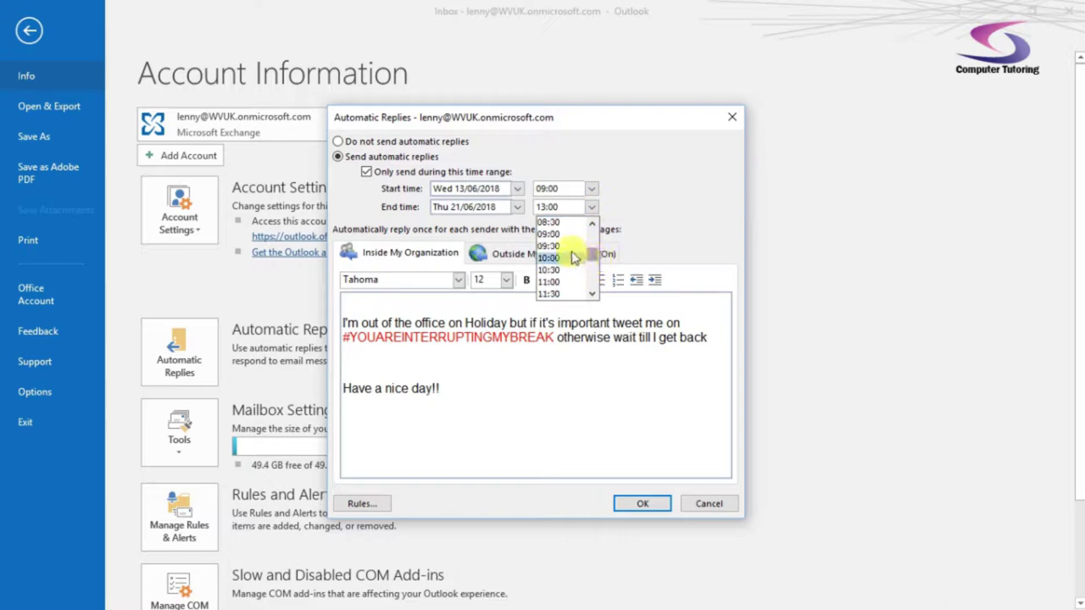
click(568, 236)
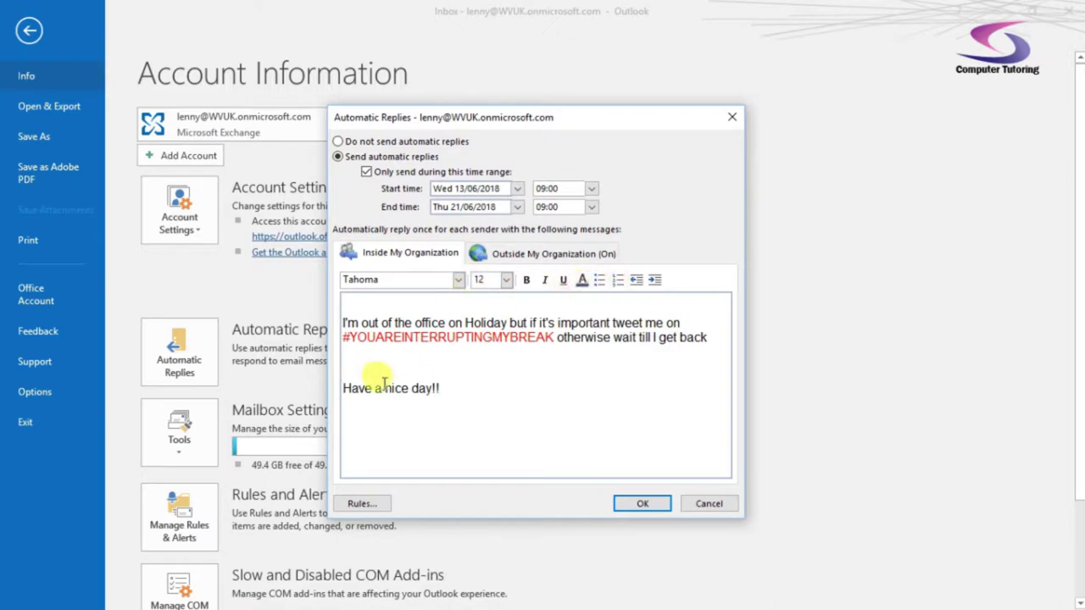
Delete the internal reply's blank first line and view the Outside My Organization message
click(345, 301)
key(Delete)
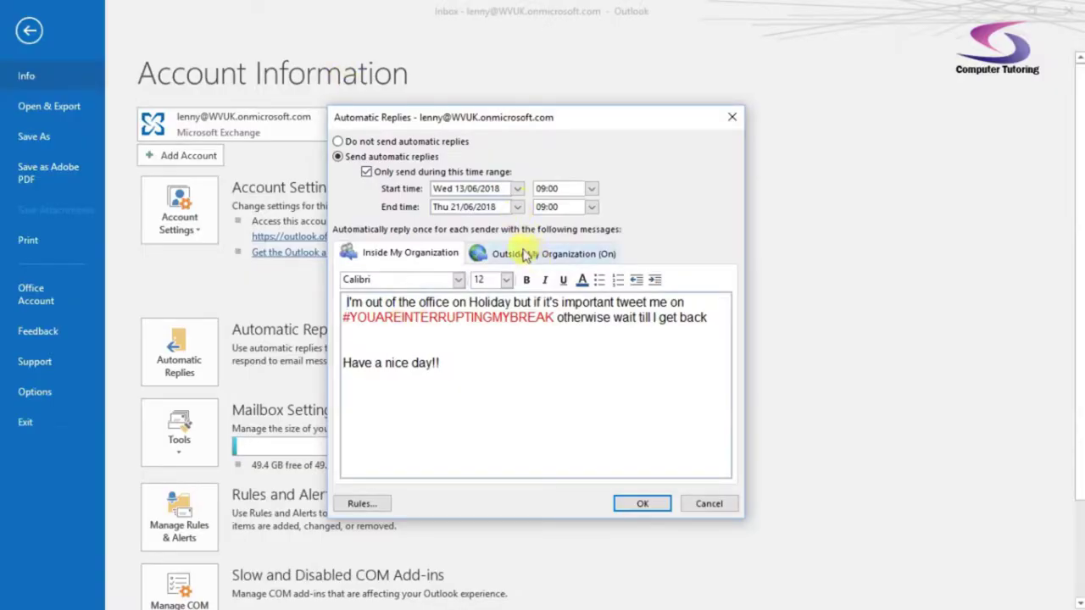
click(534, 254)
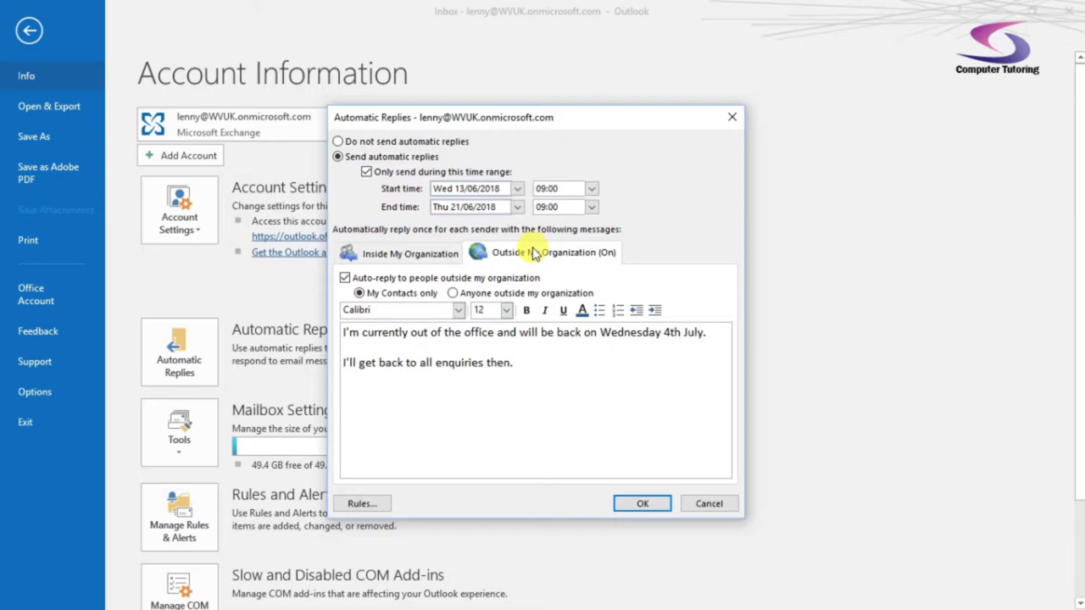
click(346, 279)
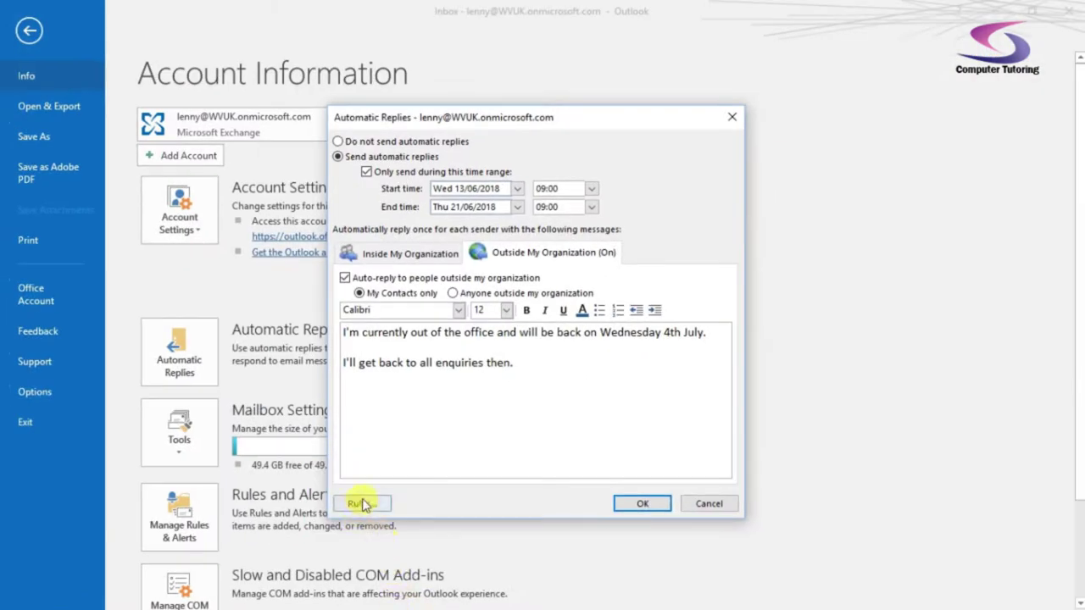
Start a new automatic reply rule with a contact from the address book as sender
click(367, 396)
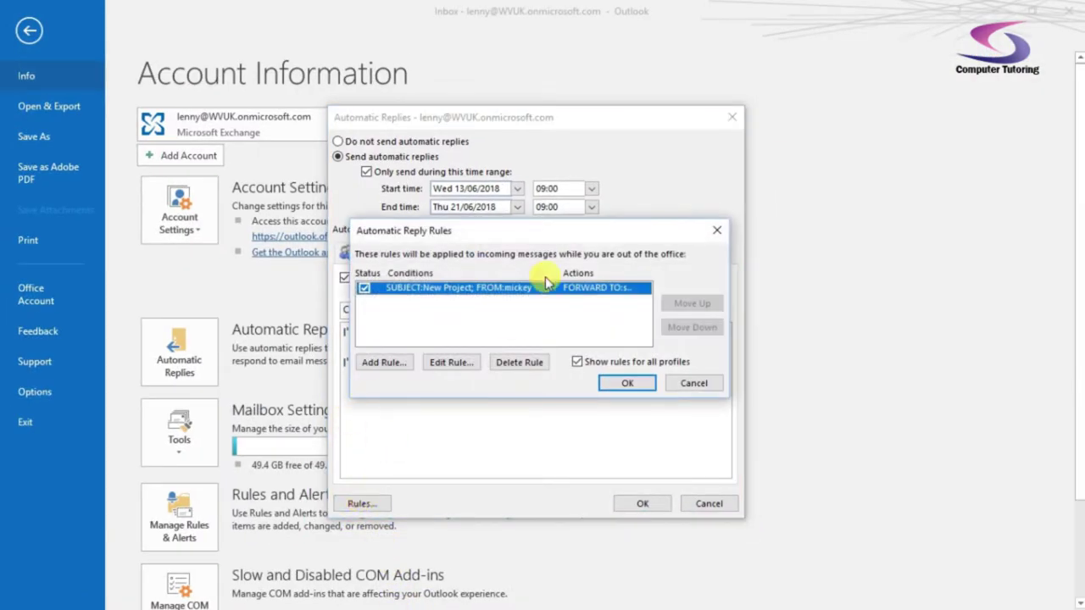
click(404, 363)
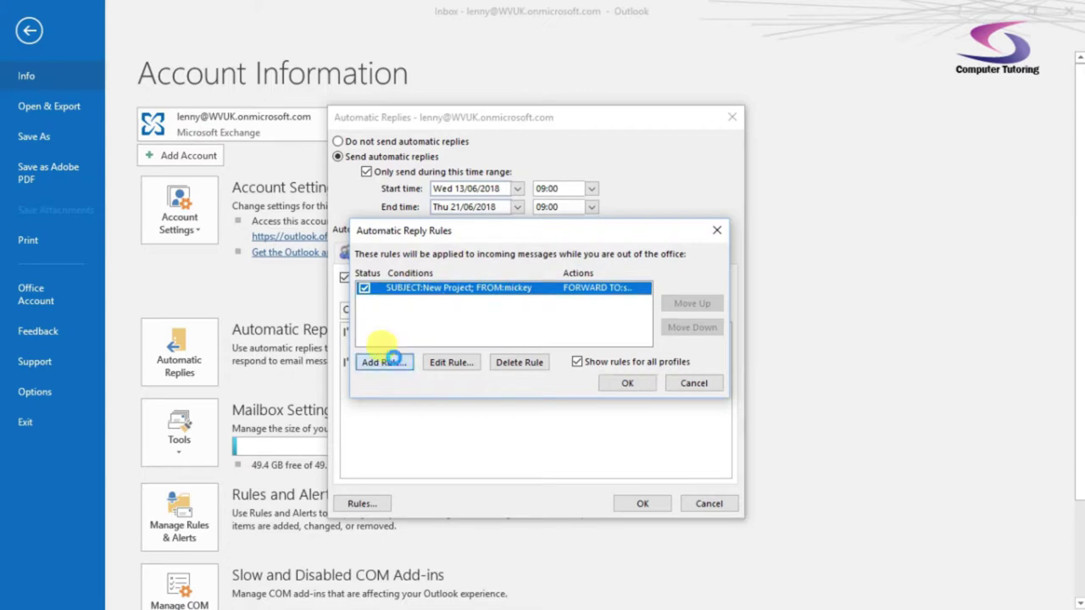
drag(517, 113, 483, 135)
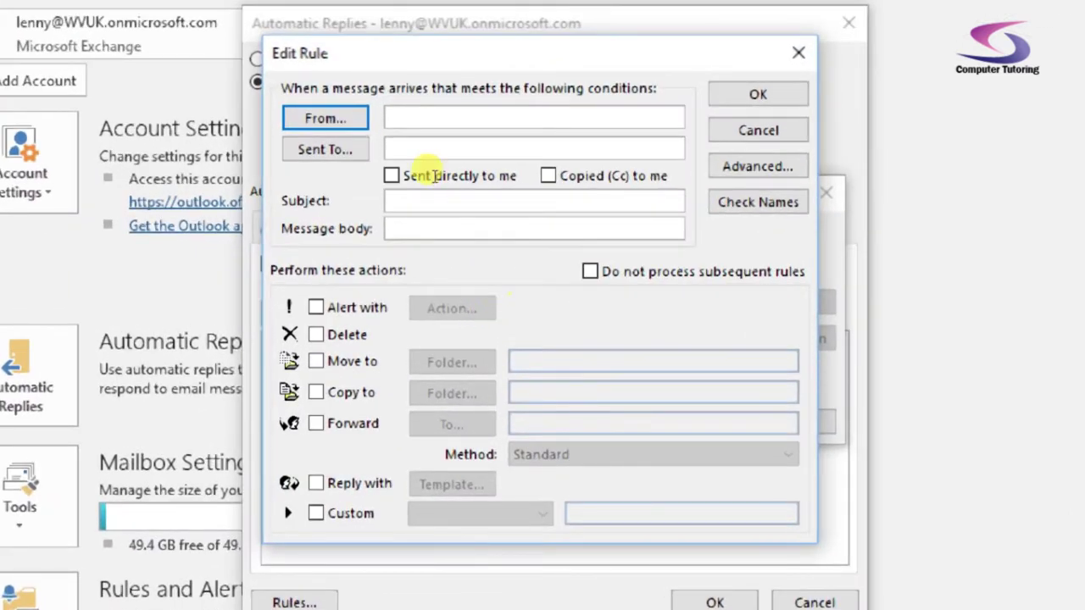
key(Tab)
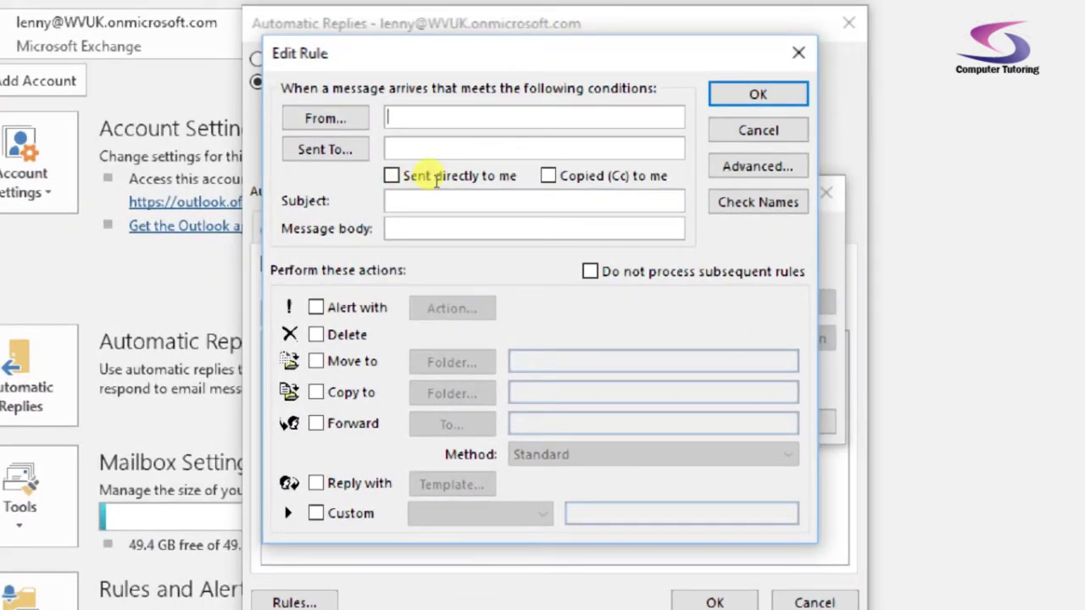
text(mi)
key(shift+Tab)
key(Return)
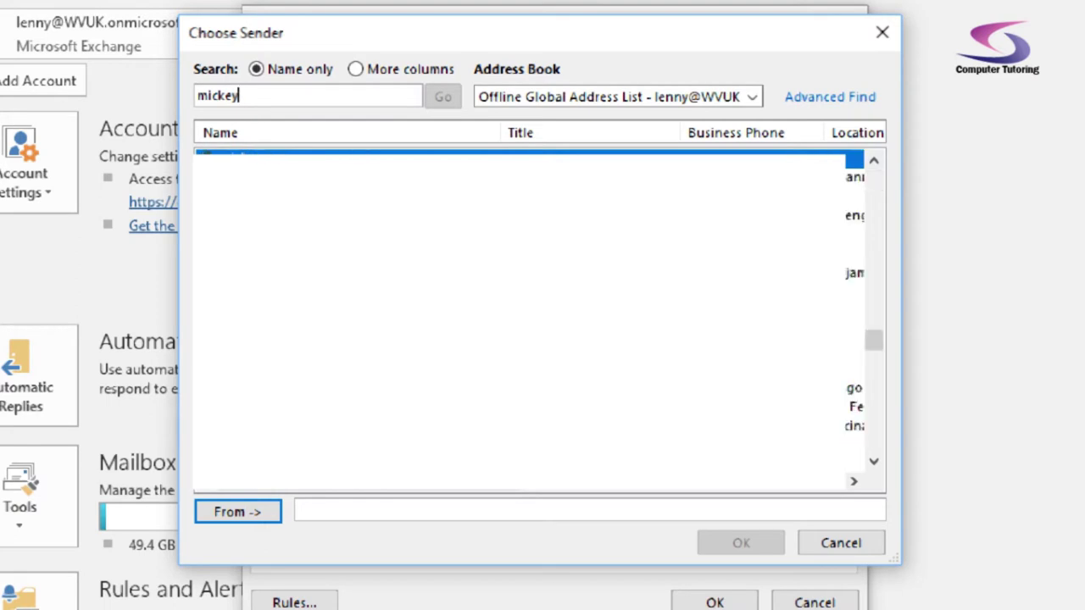
key(Return)
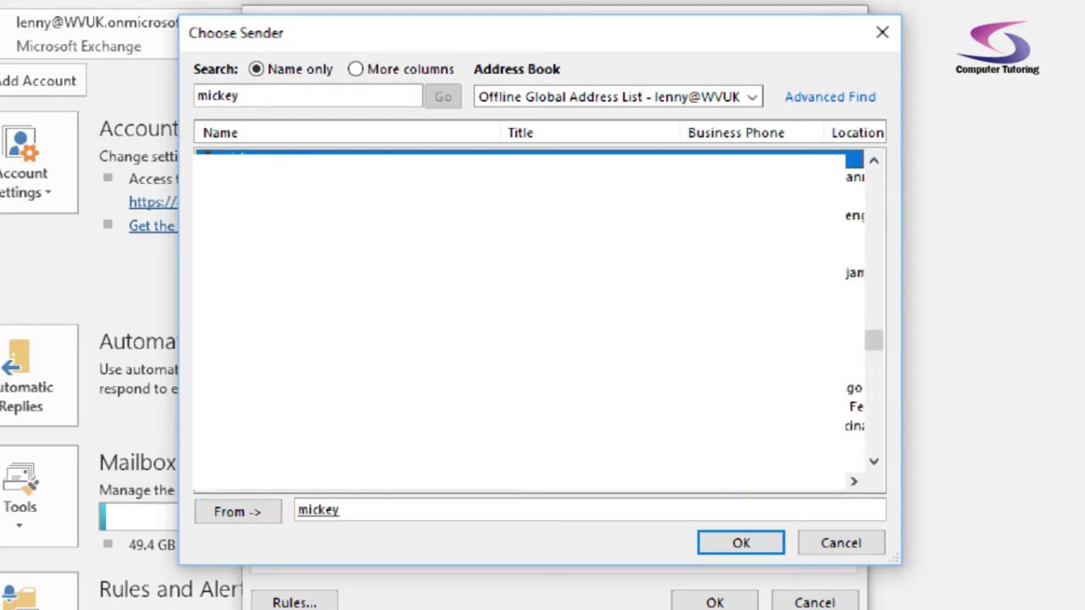
click(741, 542)
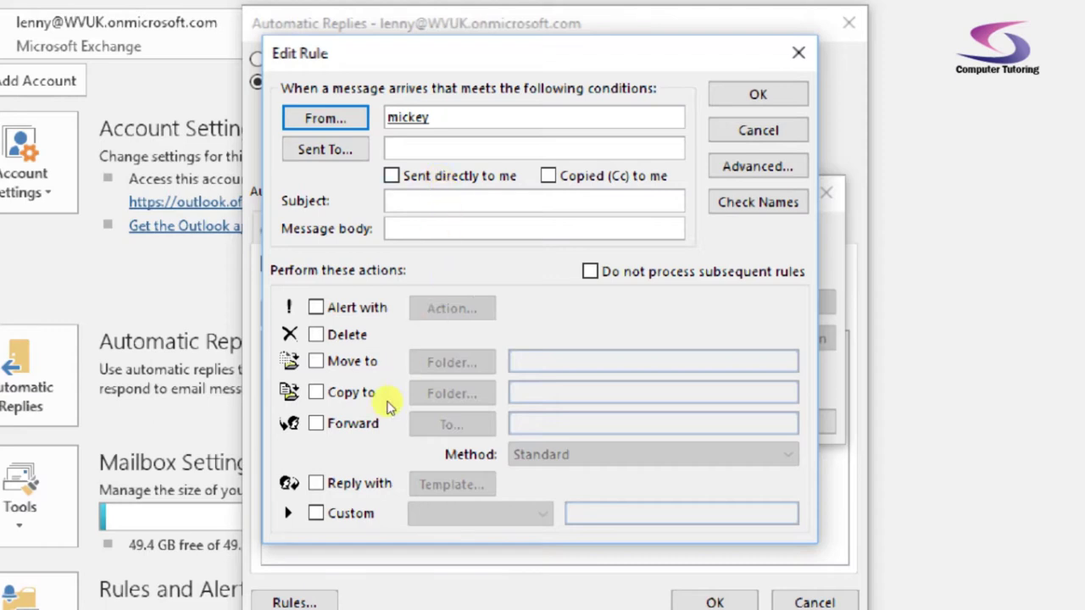
Make the rule forward matching messages to another e-mail address and save it
click(315, 423)
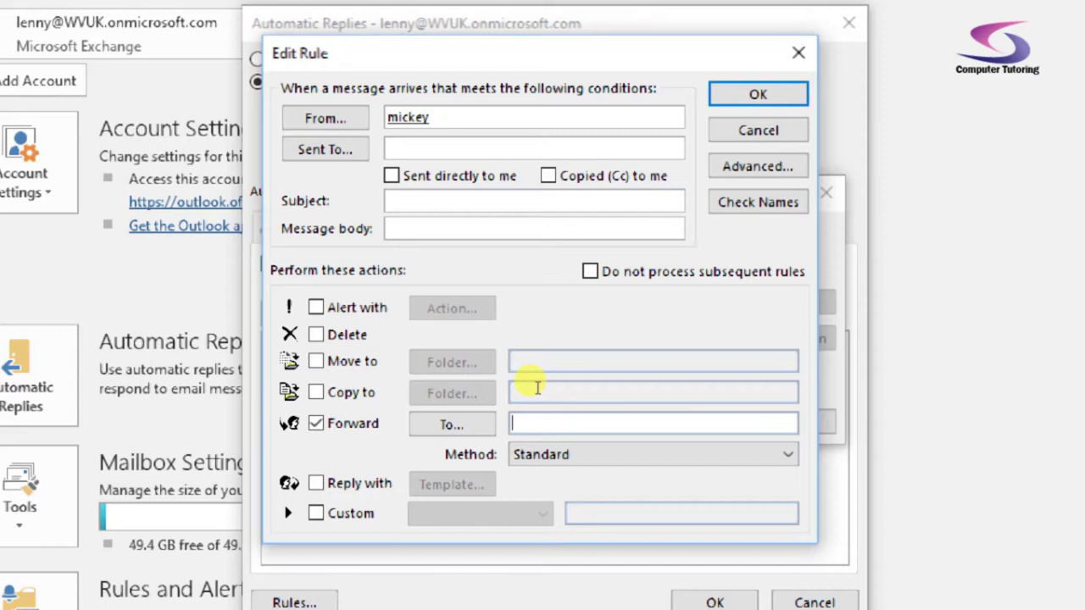
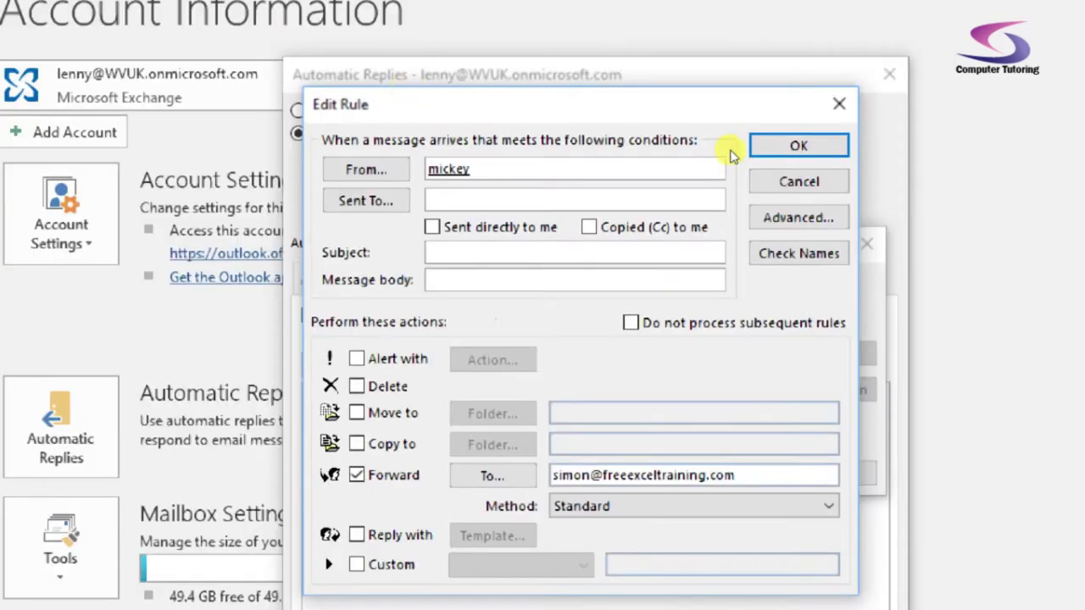
click(797, 146)
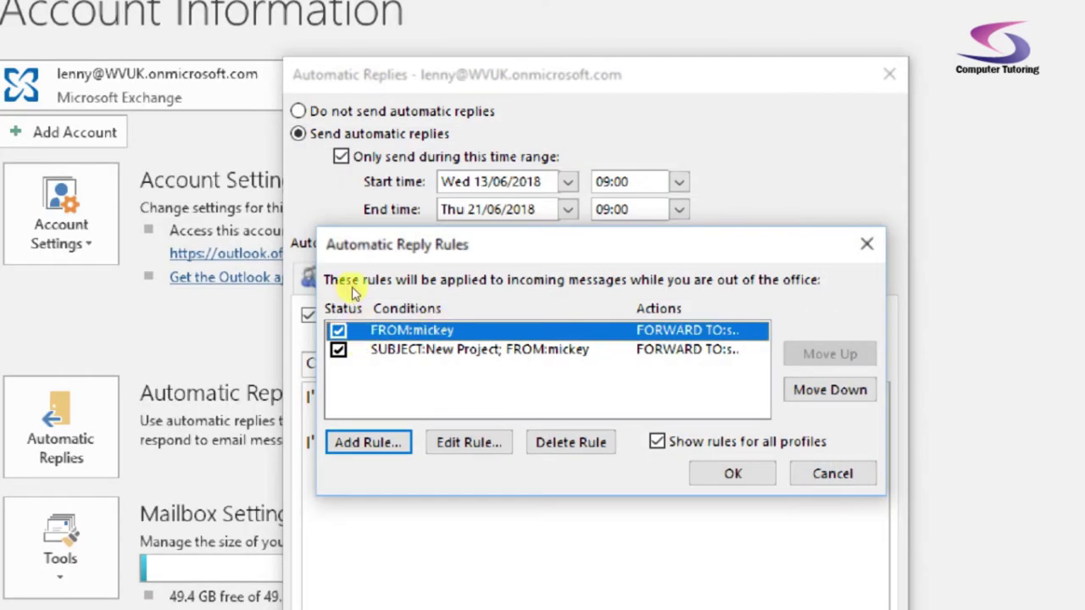
key(Down)
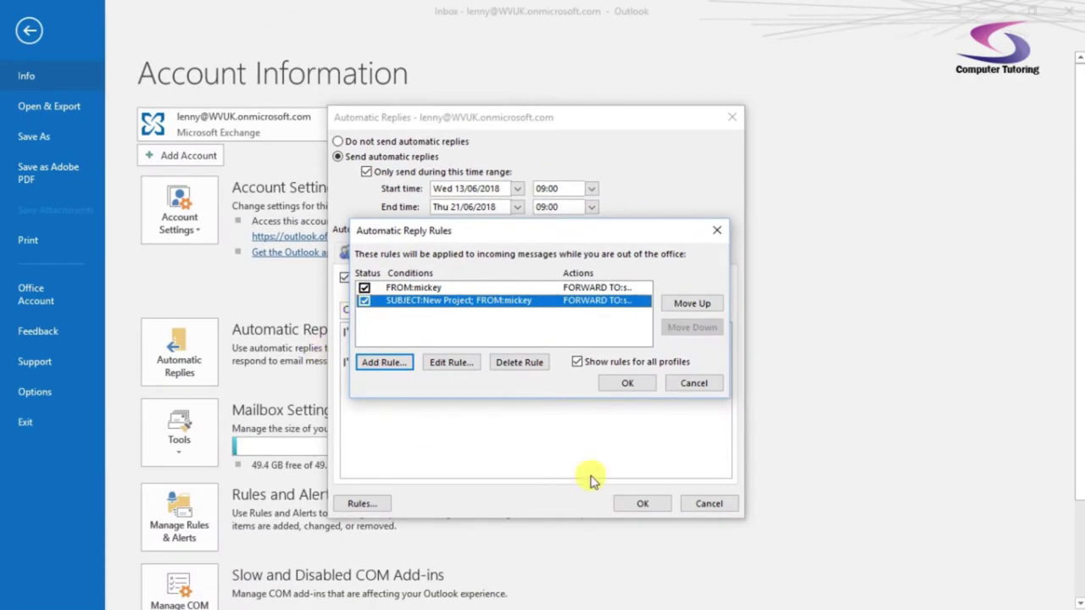
Discard the rule edits, remove the time-range limit, and save the automatic reply settings
click(696, 386)
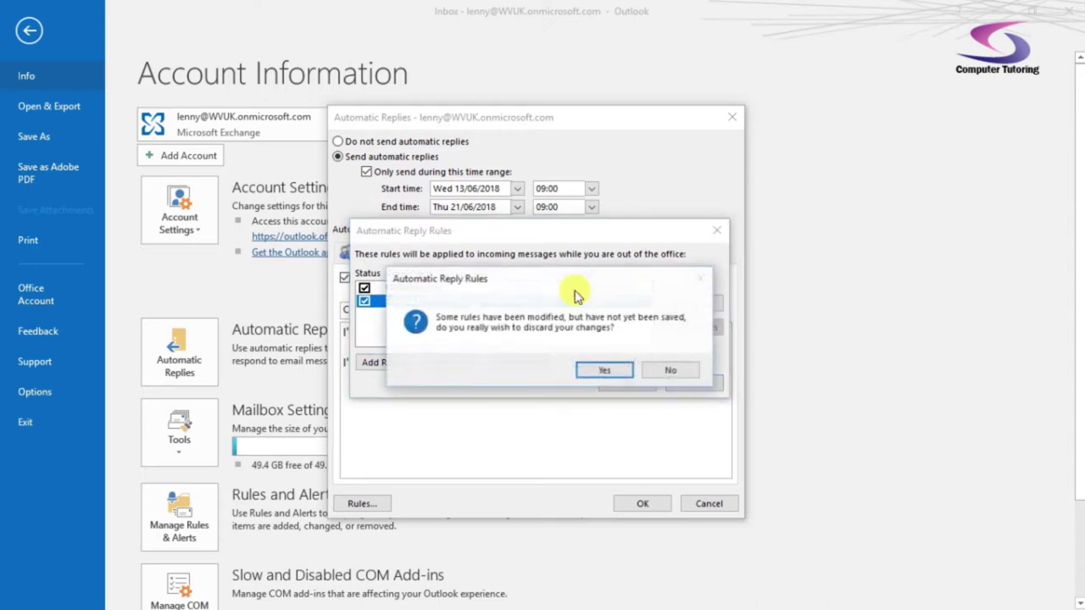
click(605, 368)
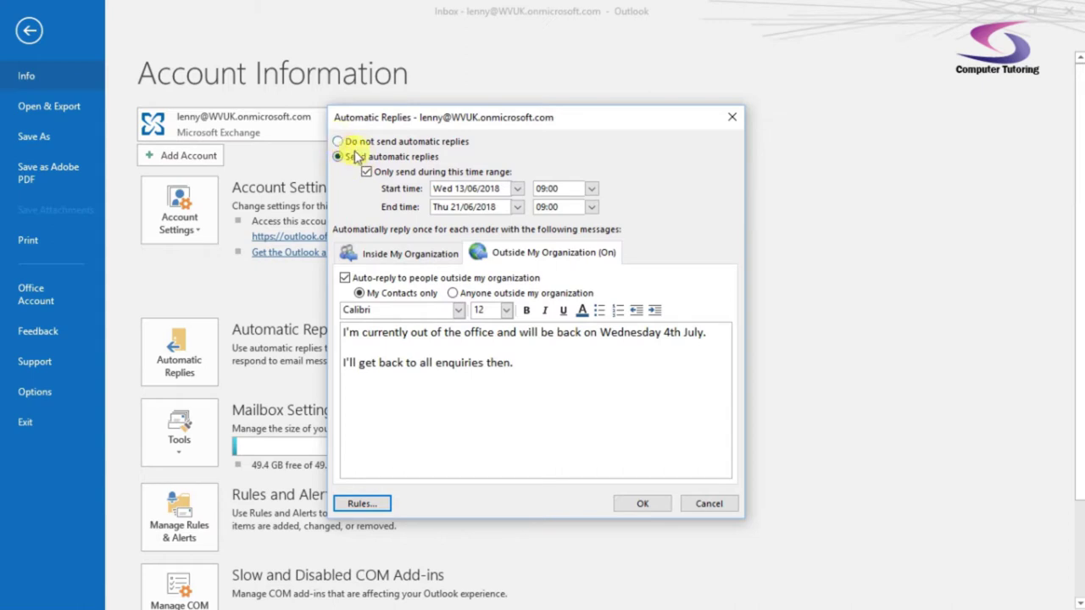
click(642, 506)
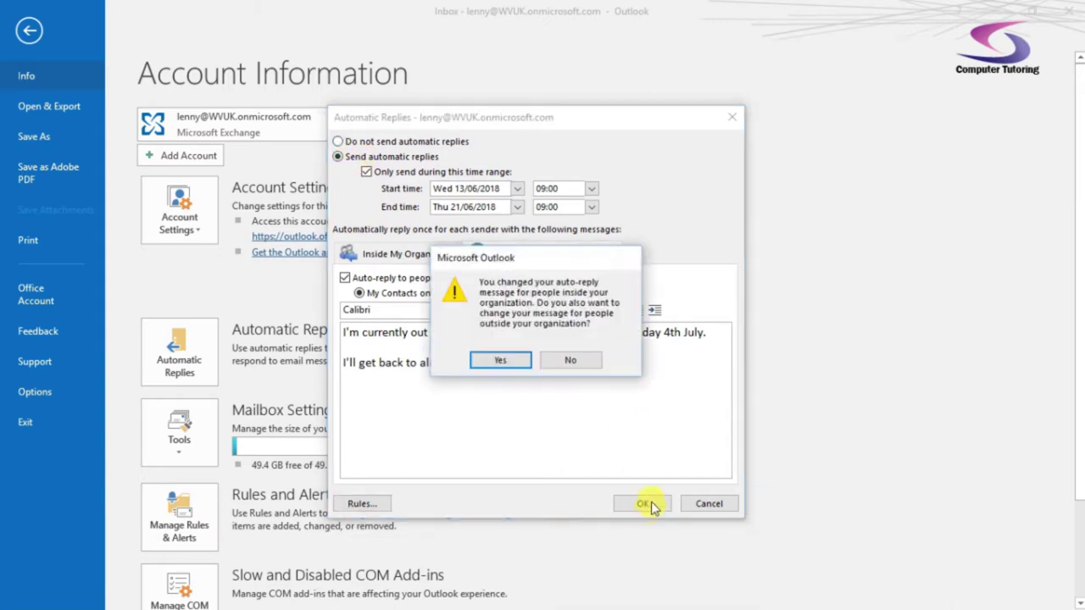
click(517, 365)
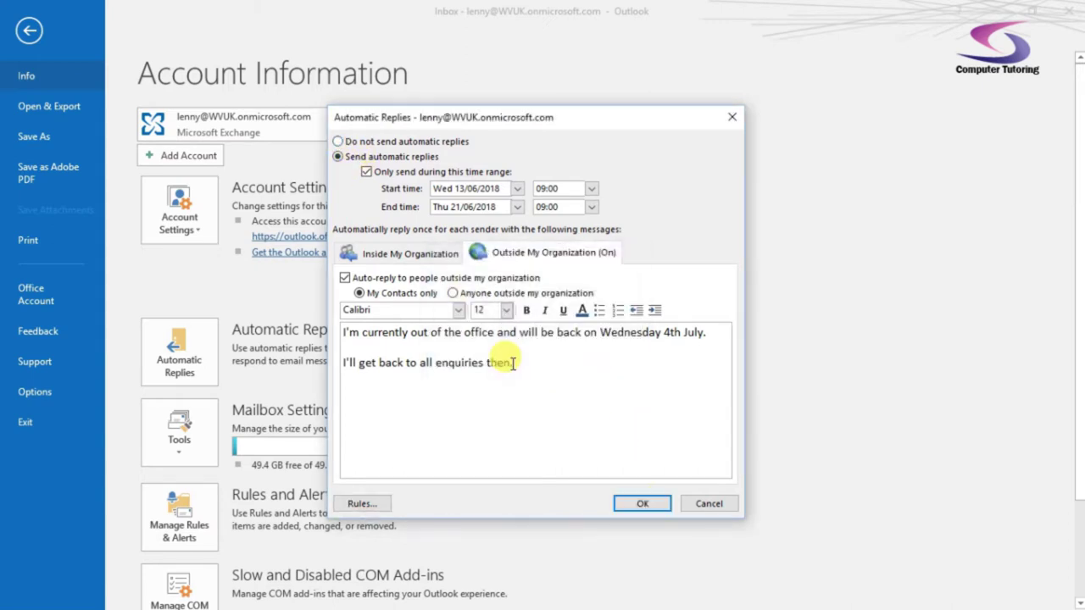
click(367, 172)
click(634, 504)
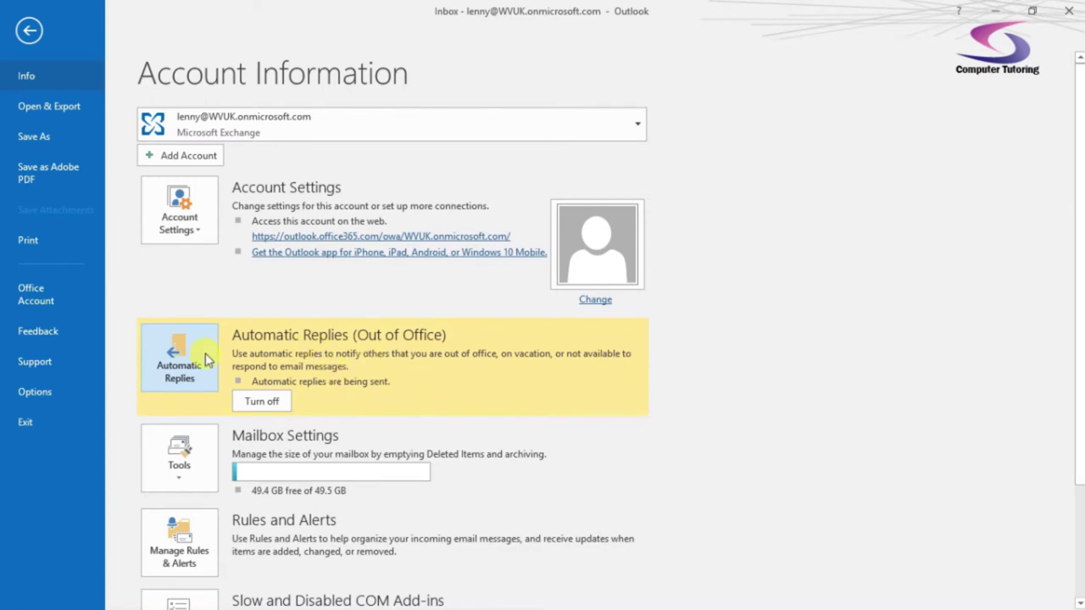
Return to the inbox and turn automatic replies off from the yellow bar
click(28, 31)
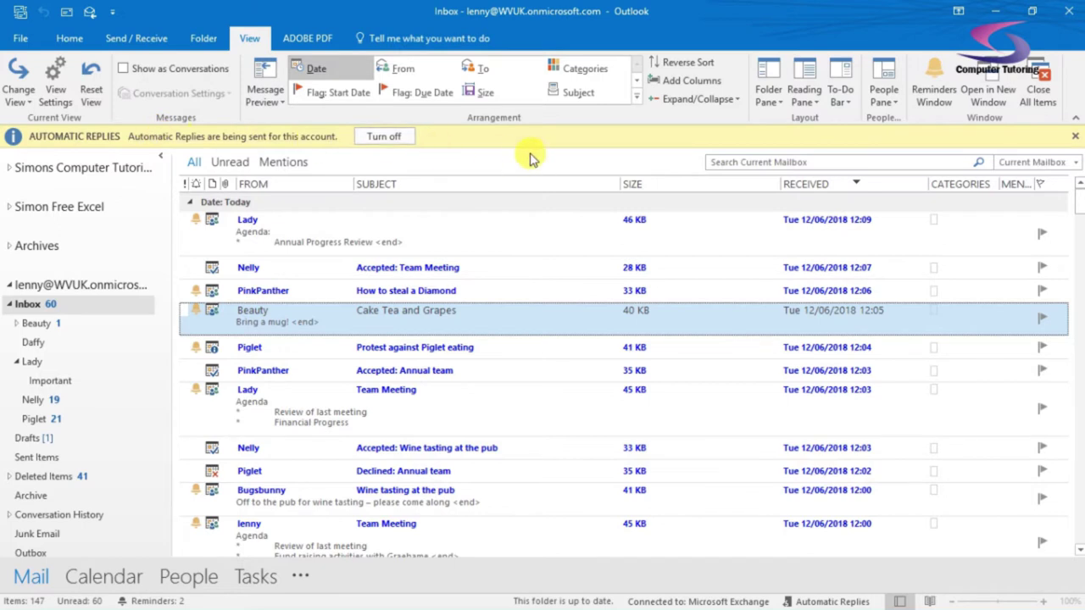
click(388, 137)
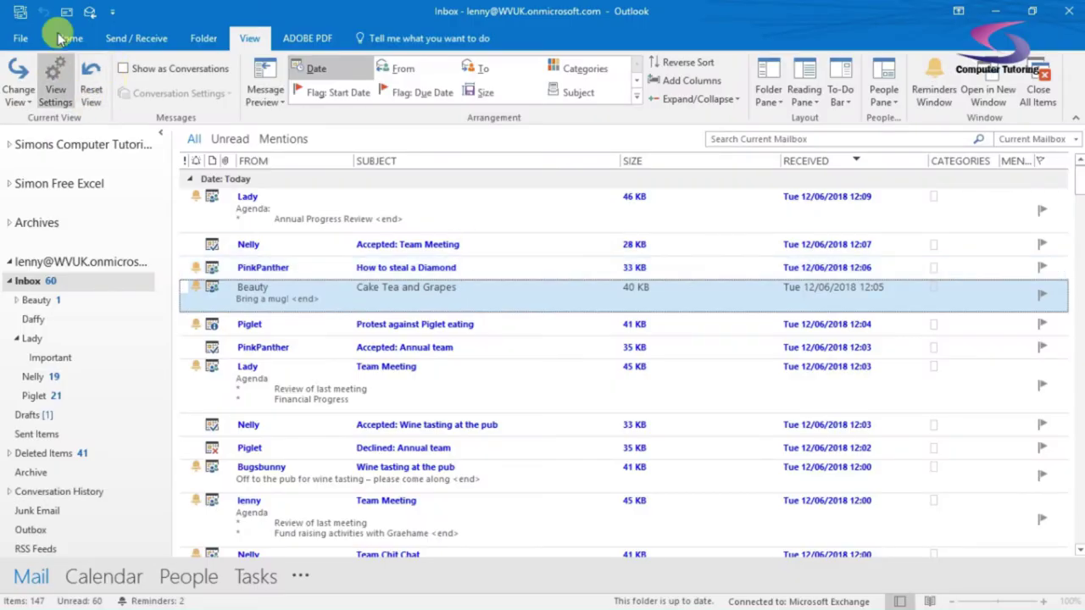
click(70, 39)
click(19, 85)
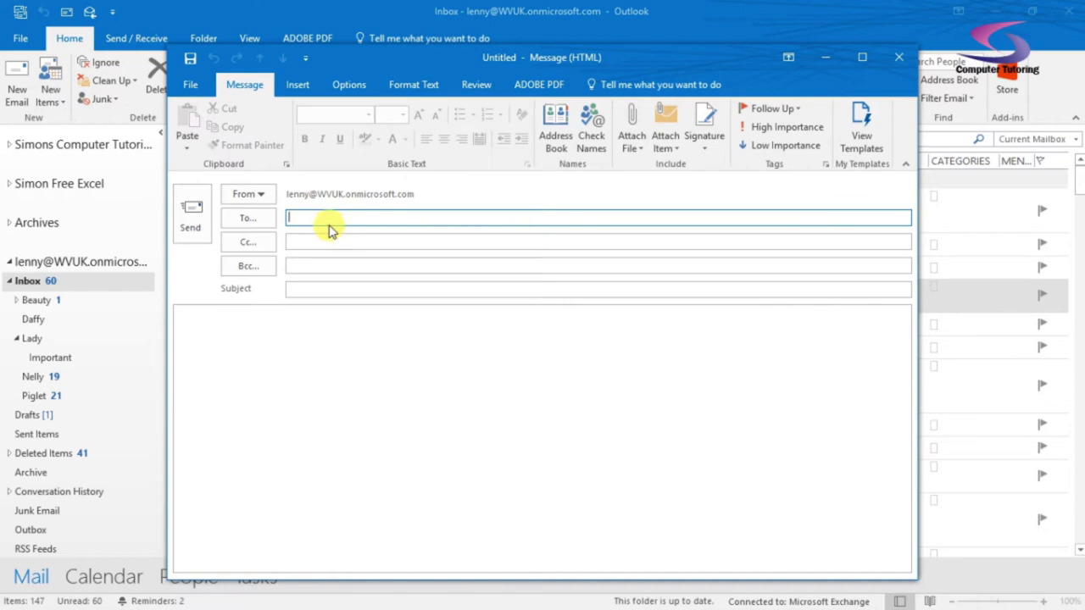
text(nell)
click(316, 238)
click(307, 289)
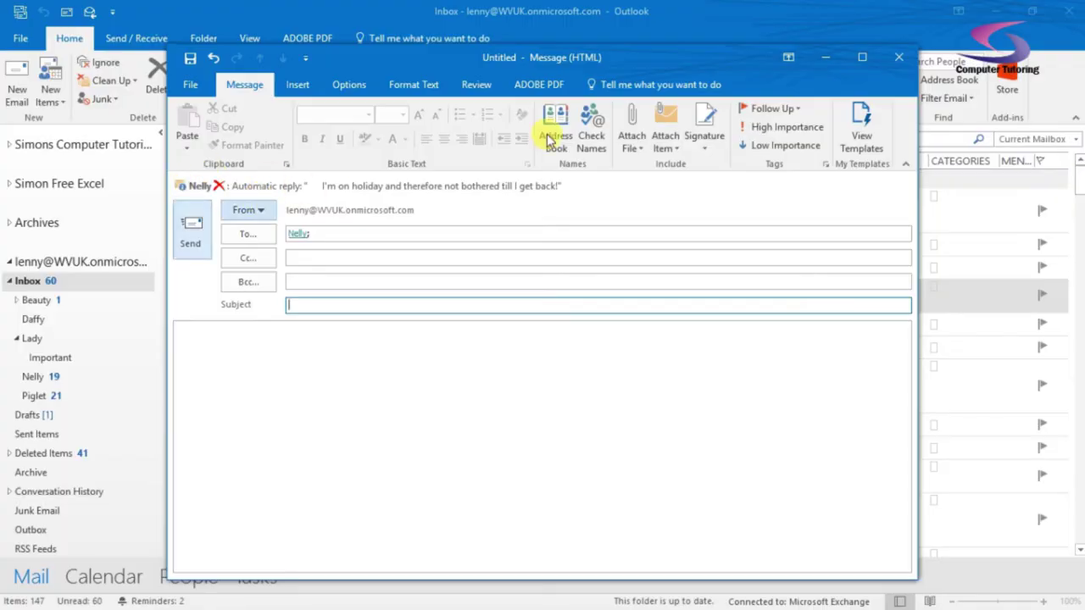
click(898, 56)
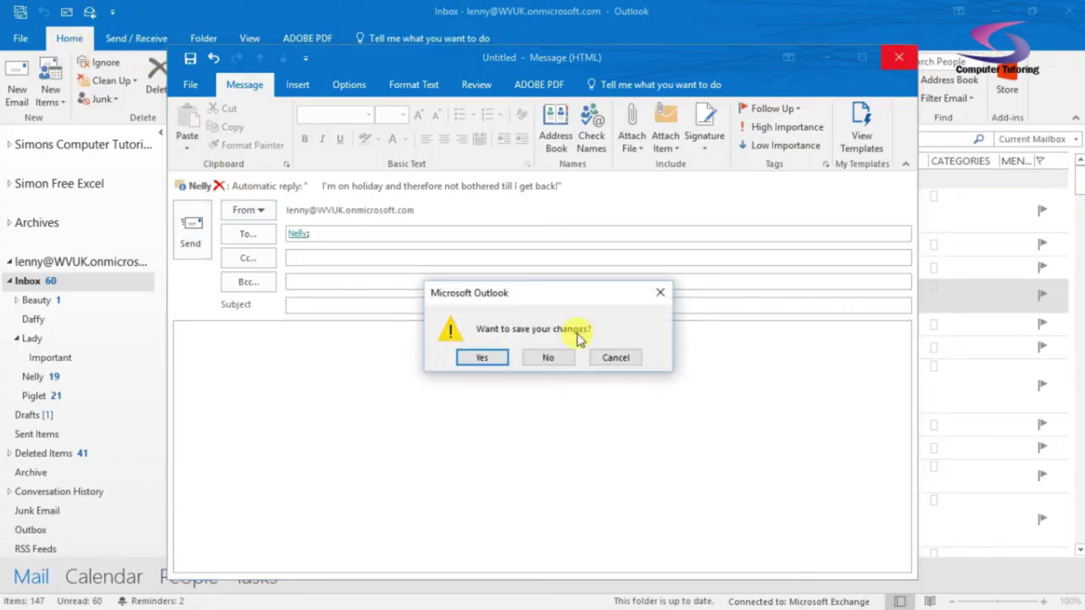
click(549, 357)
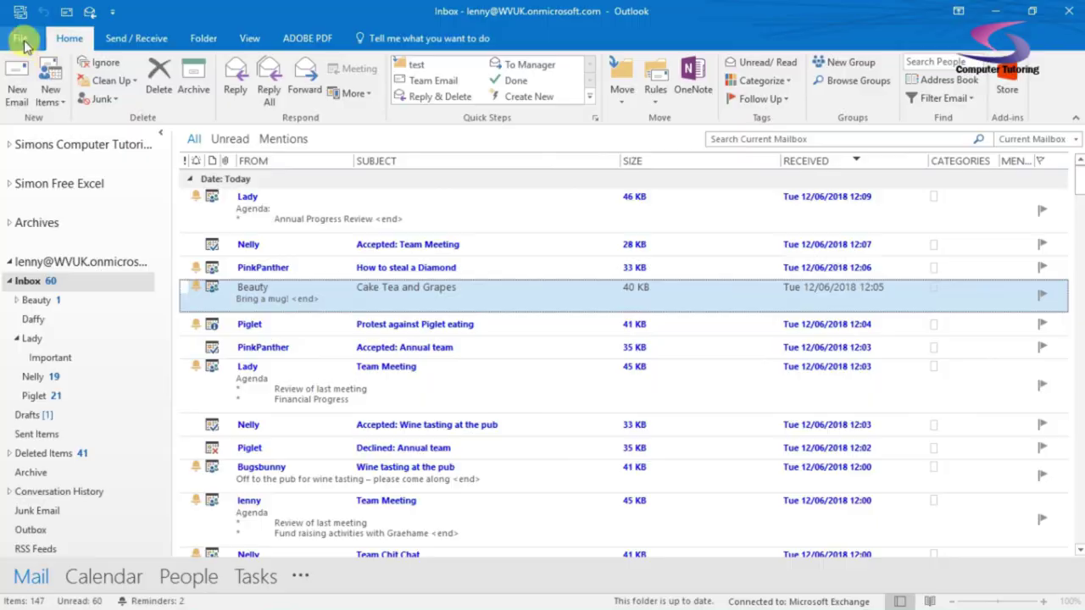
click(24, 41)
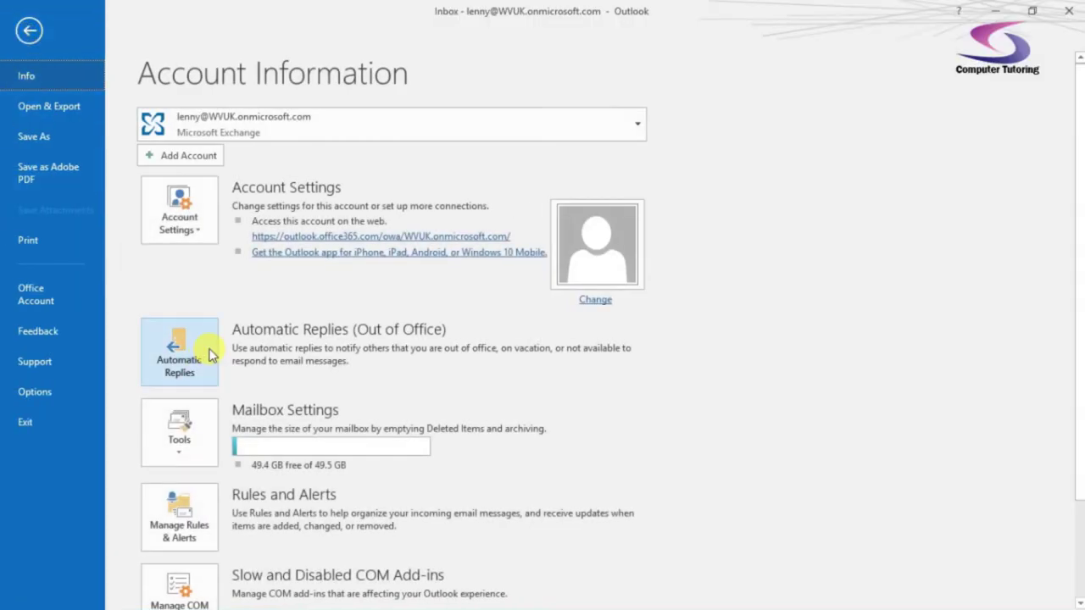
click(205, 332)
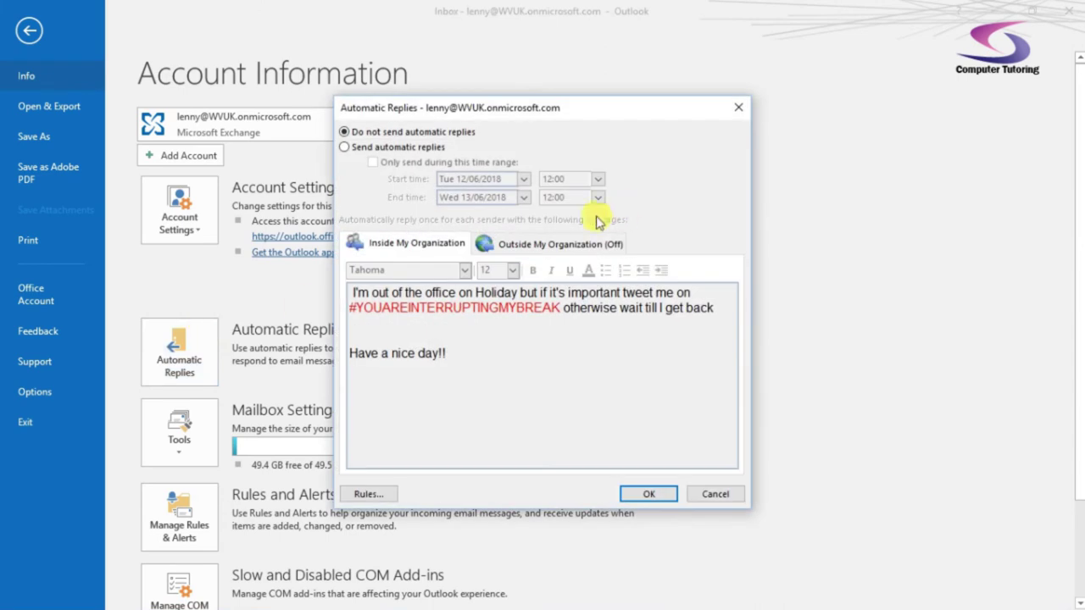
click(705, 493)
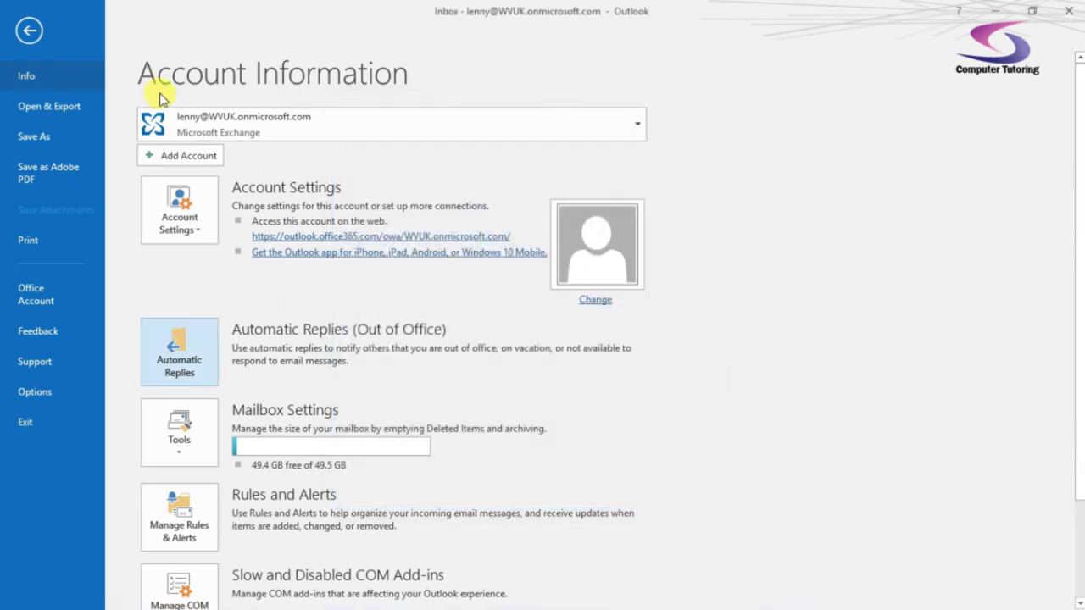
click(31, 34)
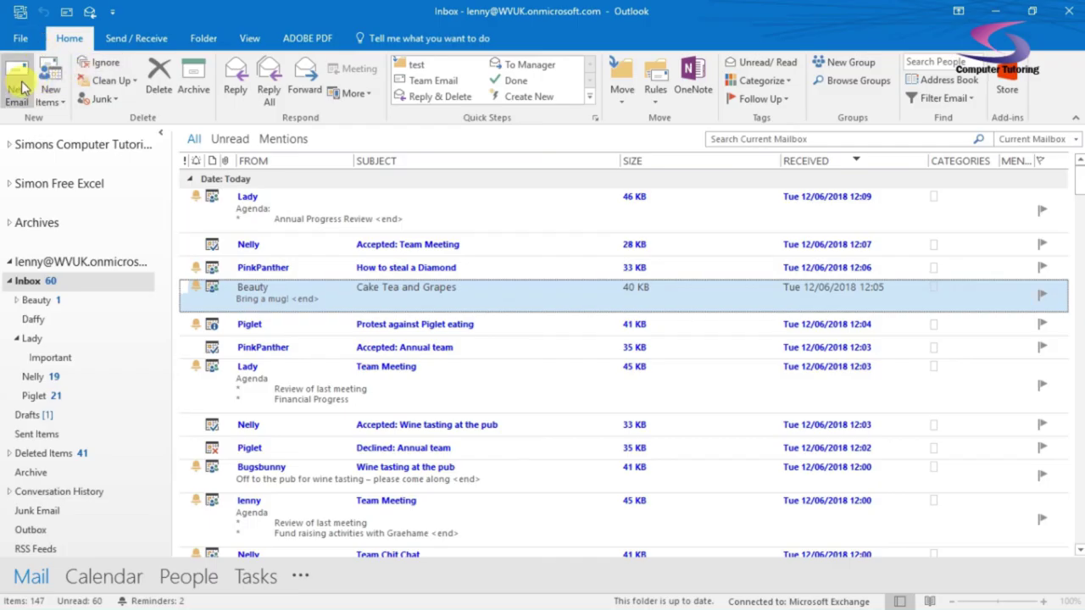